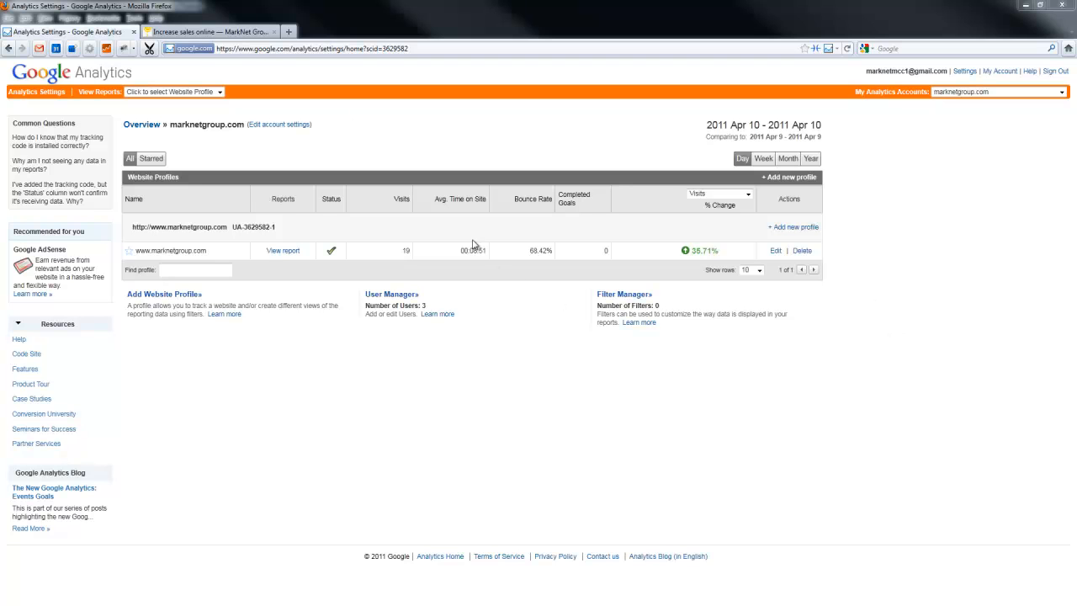
Switch to the workshop page, review its address, and proceed to secure checkout from the completed registration form
click(225, 37)
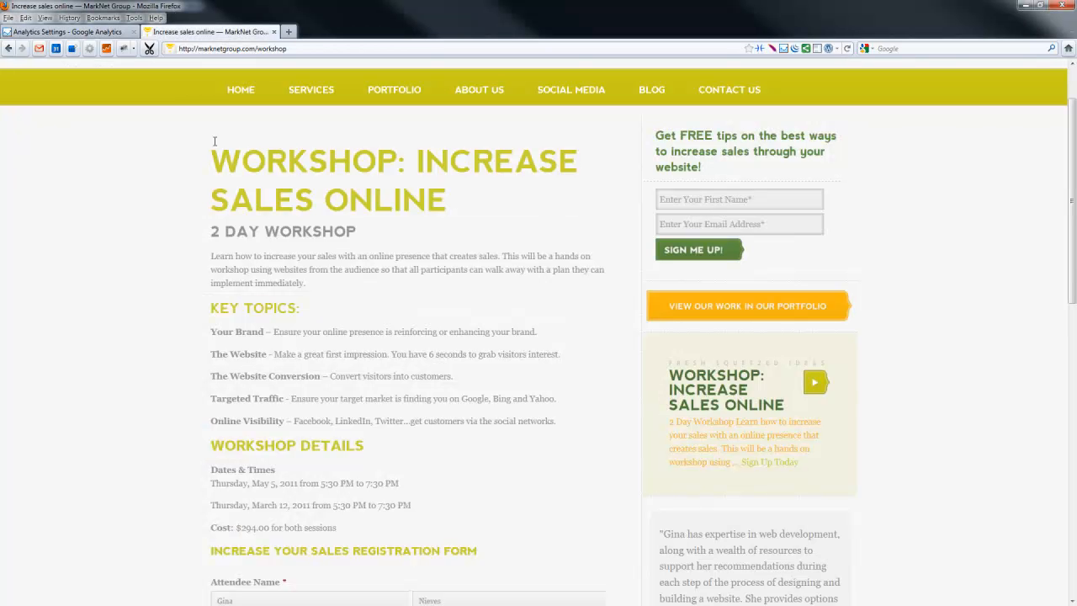
click(291, 48)
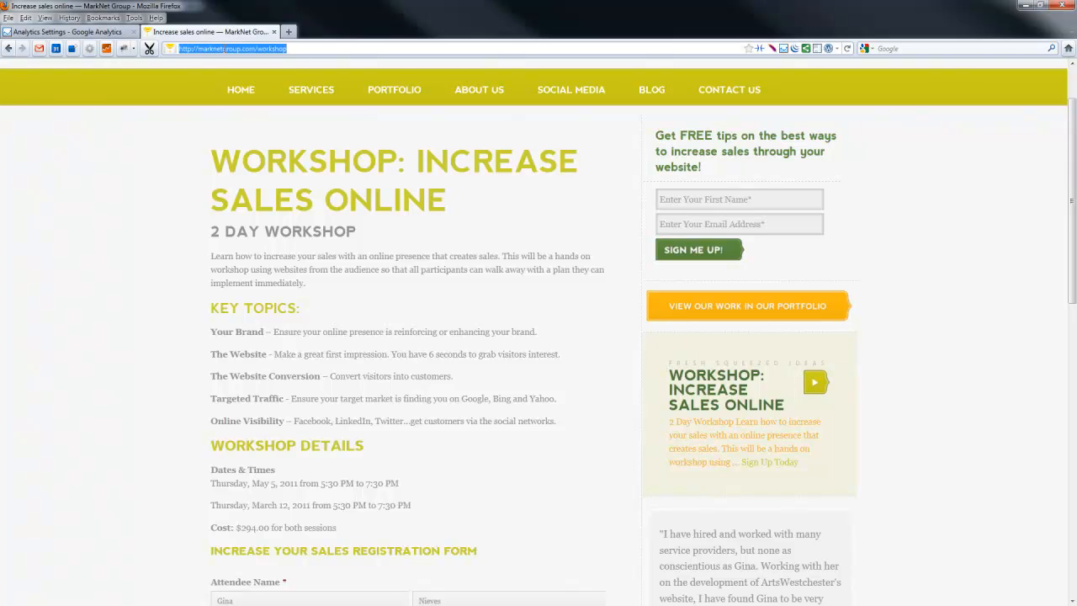
click(418, 254)
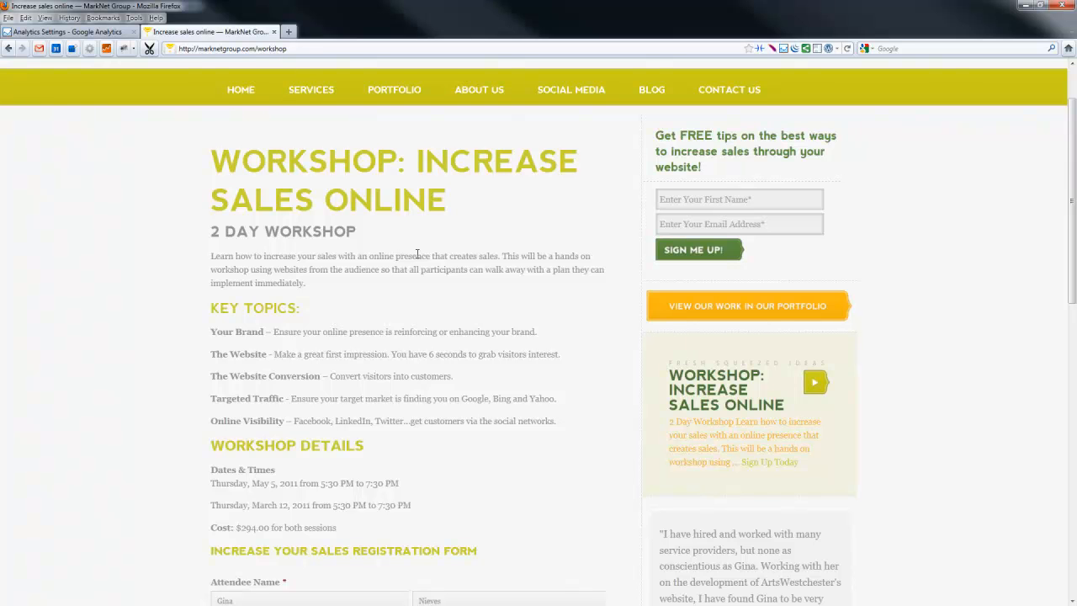
scroll(417, 254, down, 8)
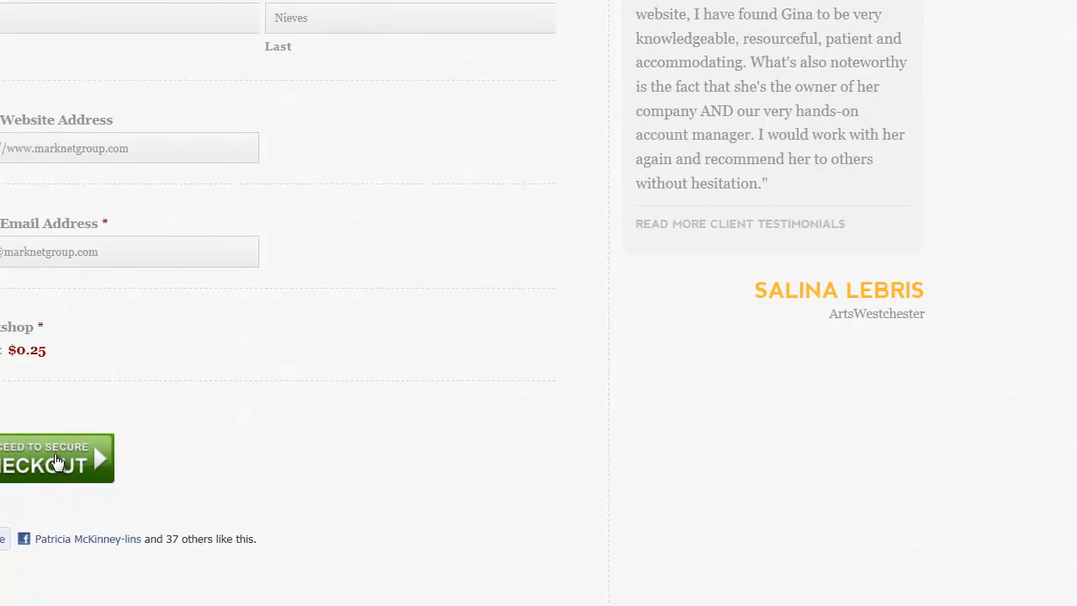
click(327, 556)
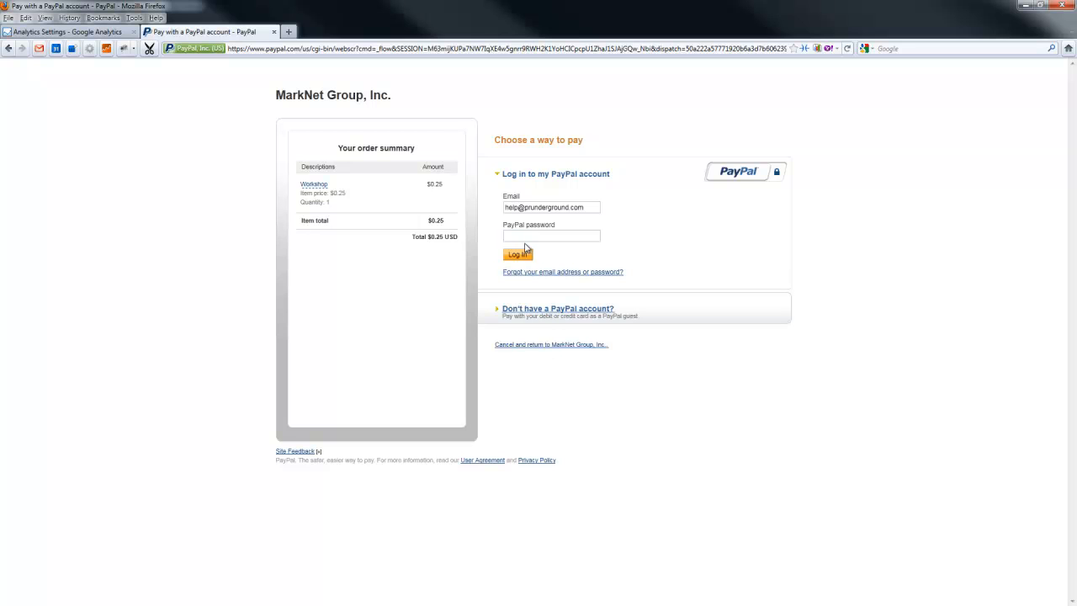
Cancel the PayPal payment to return to the MarkNet Group site and select the registration confirmation page's address
click(548, 345)
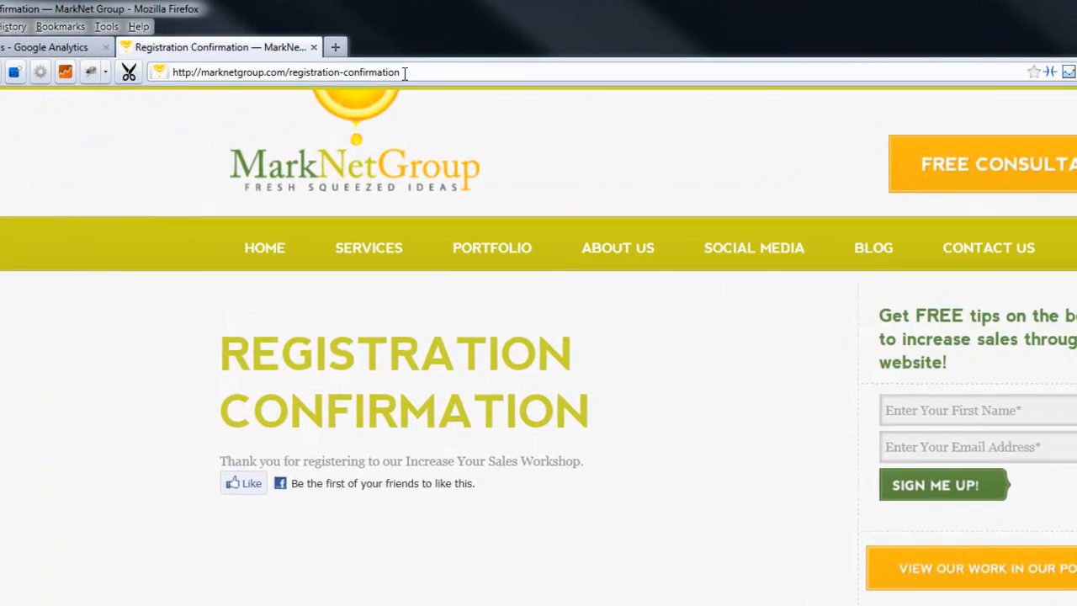
click(358, 57)
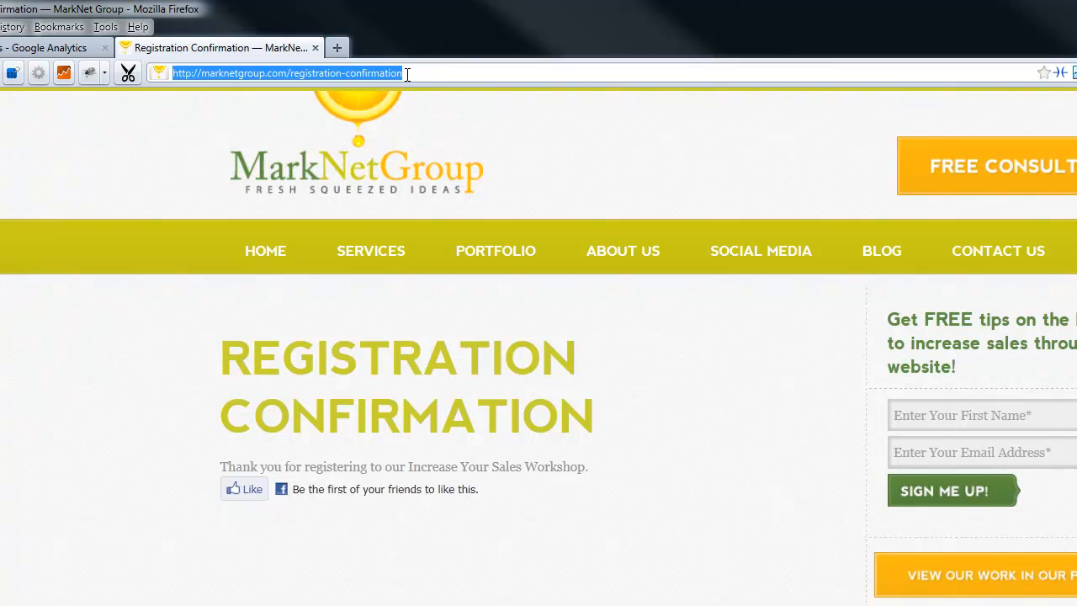
click(60, 49)
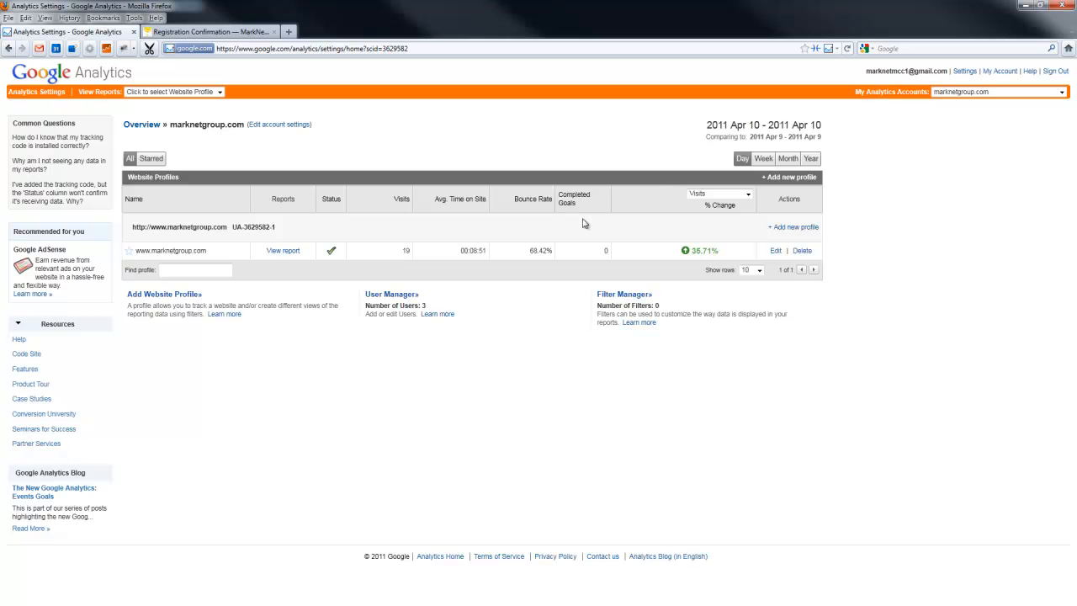
click(775, 250)
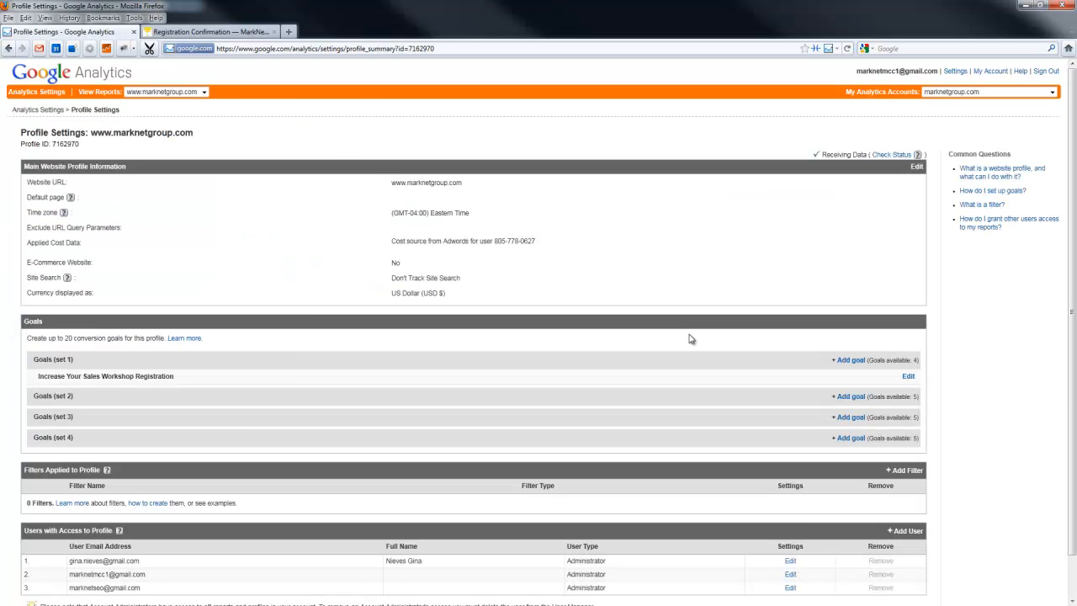
scroll(688, 340, down, 1)
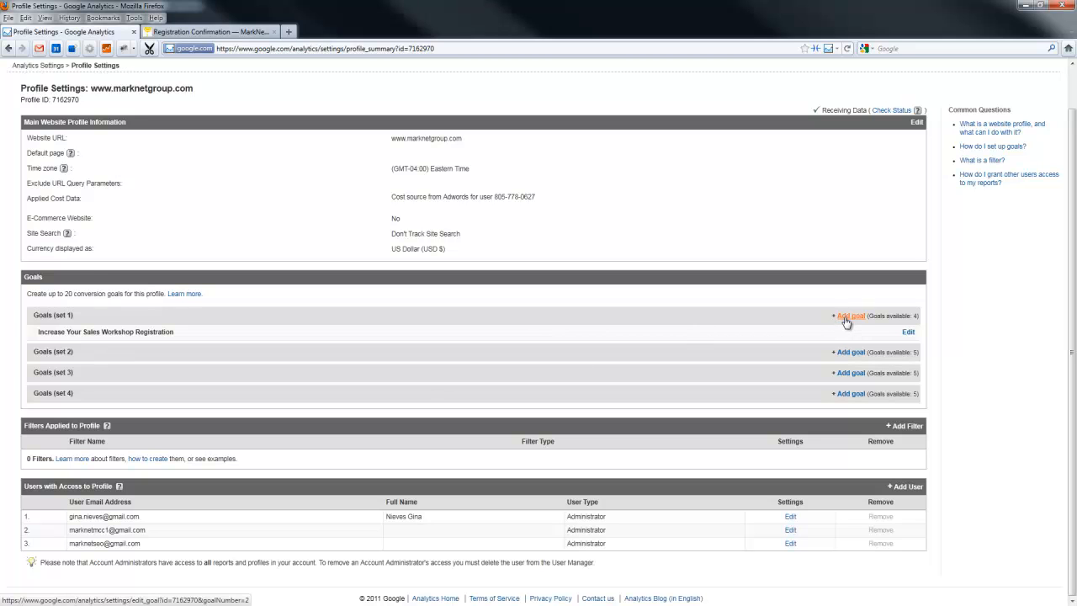
click(910, 333)
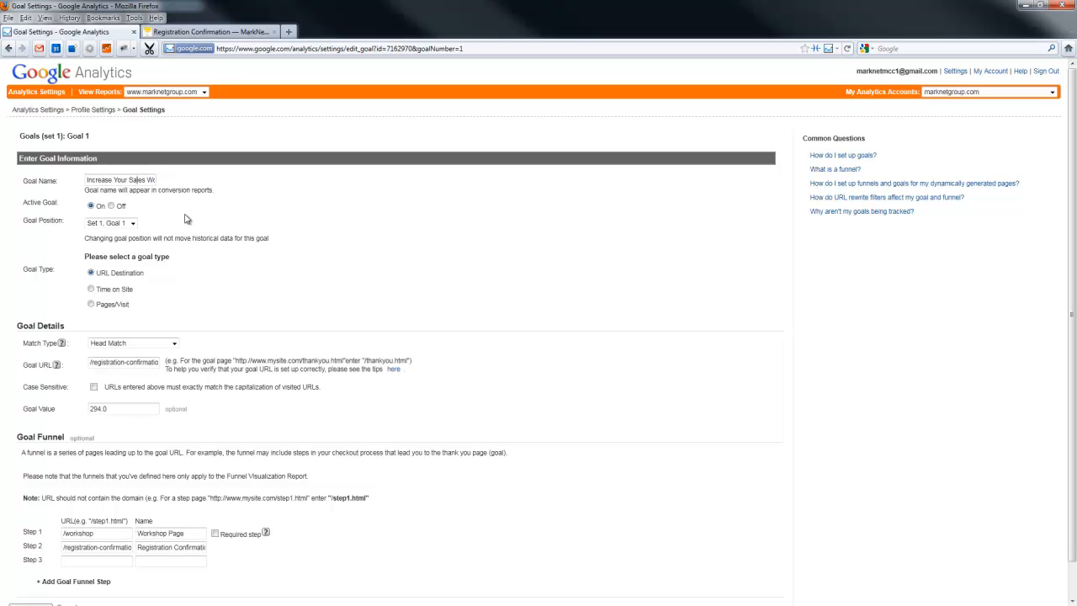
Keep the goal position at Set 1, Goal 1 and set the match type to Exact Match
click(124, 223)
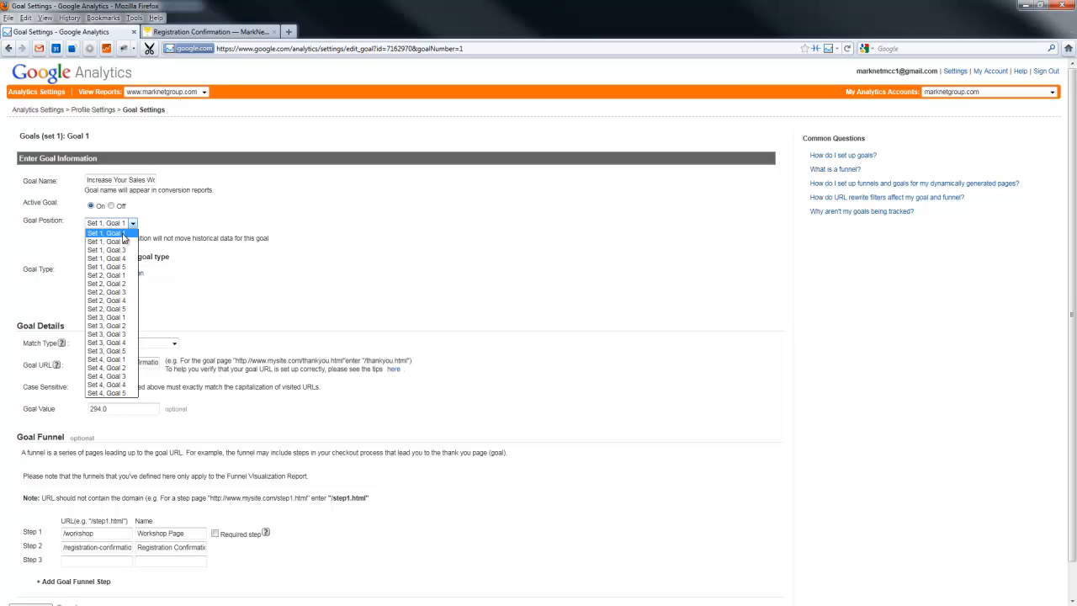
click(122, 237)
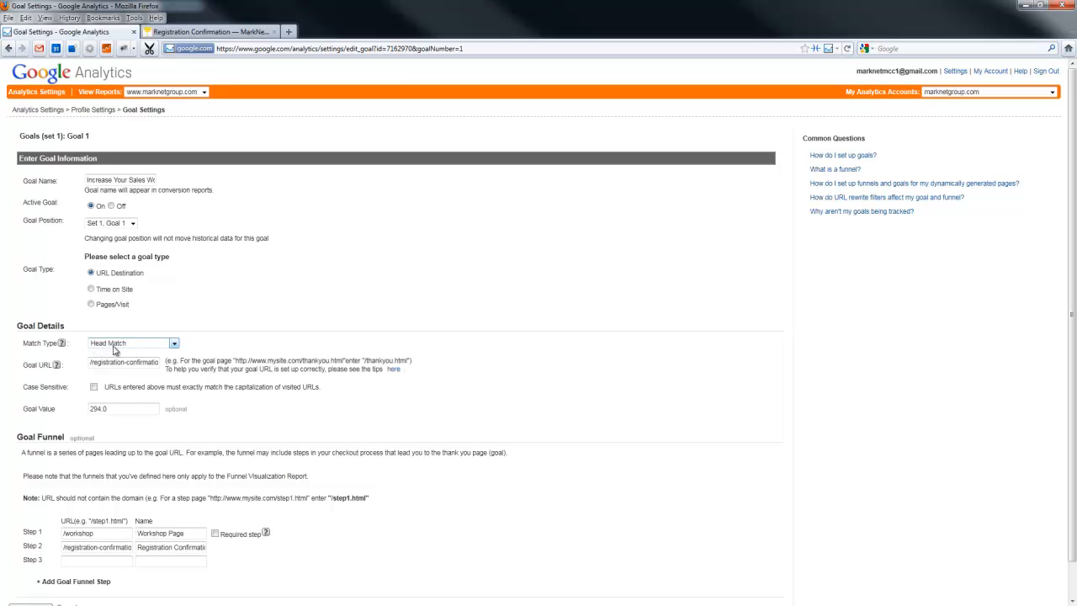
click(117, 351)
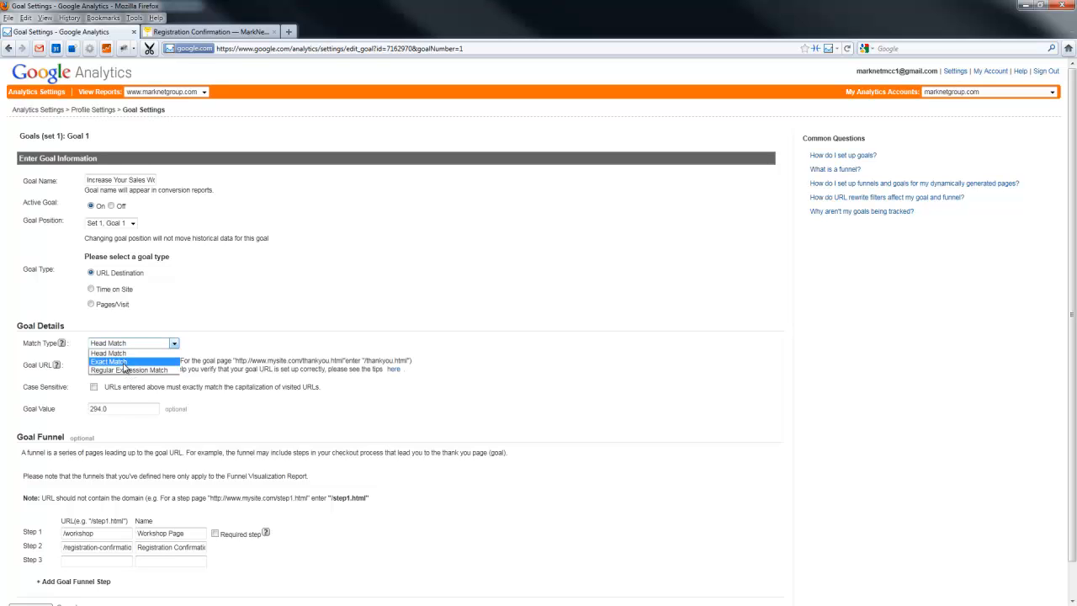
click(124, 361)
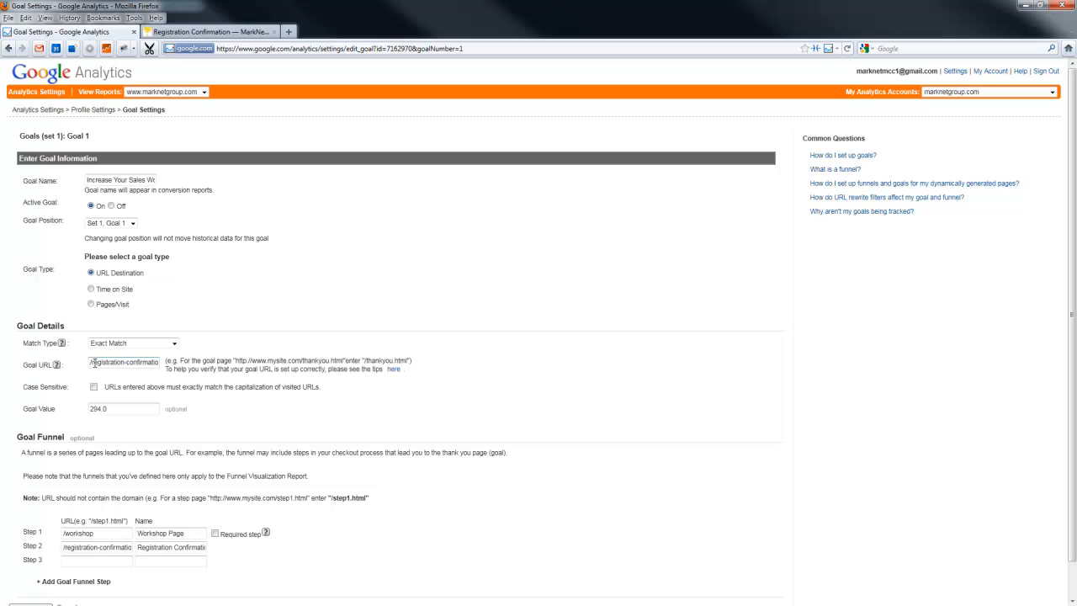
Review the full goal URL for the registration confirmation page and set the goal value to 294.00
drag(94, 363, 247, 381)
click(120, 409)
text(0)
Review the goal funnel steps, toggle the required step option for the /workshop page, and save the goal
scroll(236, 425, down, 1)
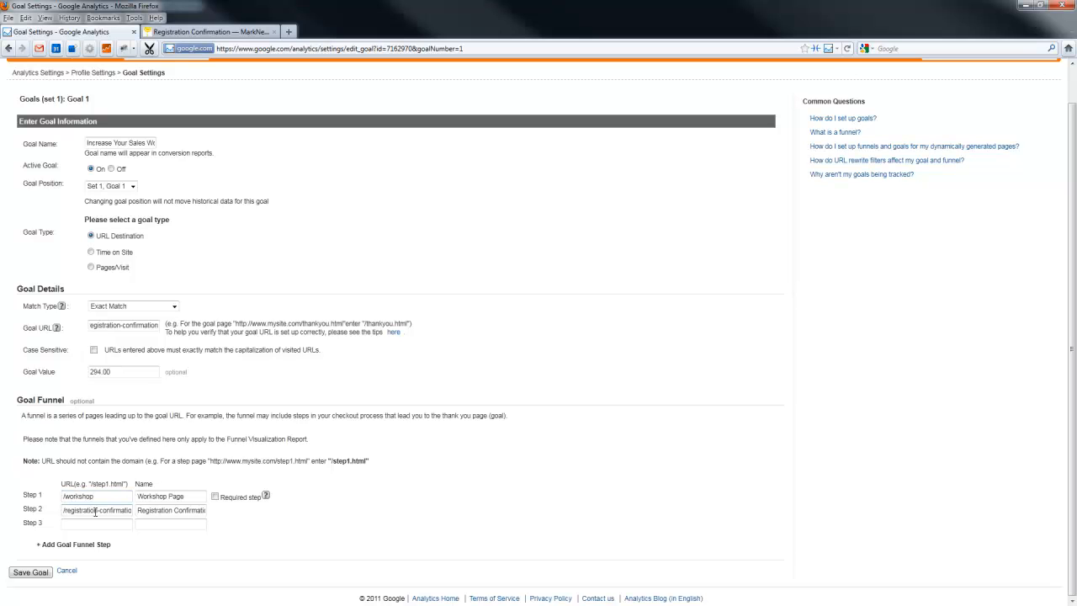
click(92, 523)
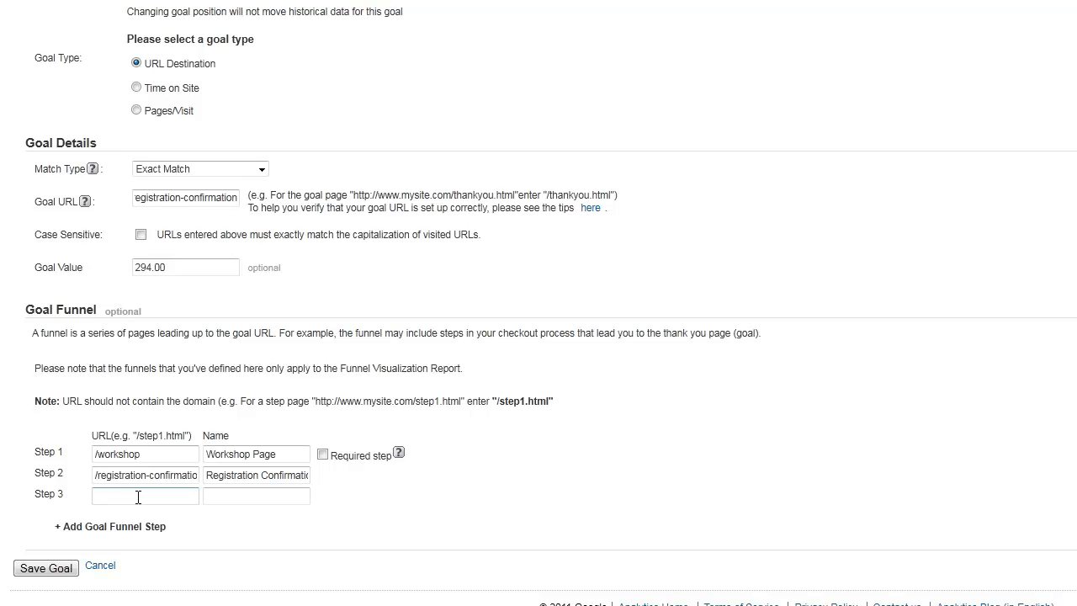
click(141, 454)
click(323, 454)
click(30, 569)
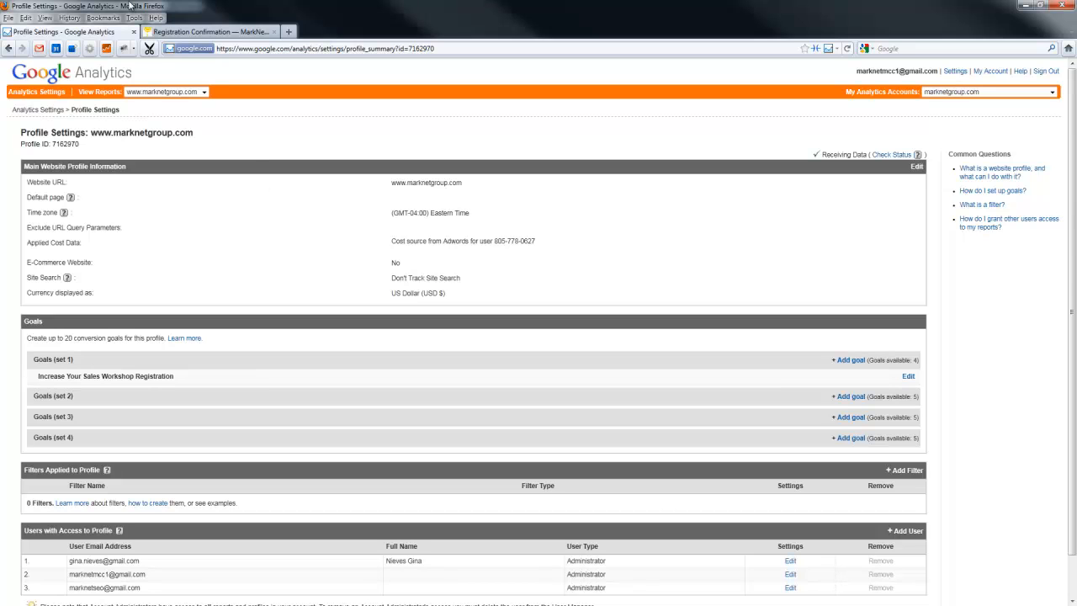
click(100, 93)
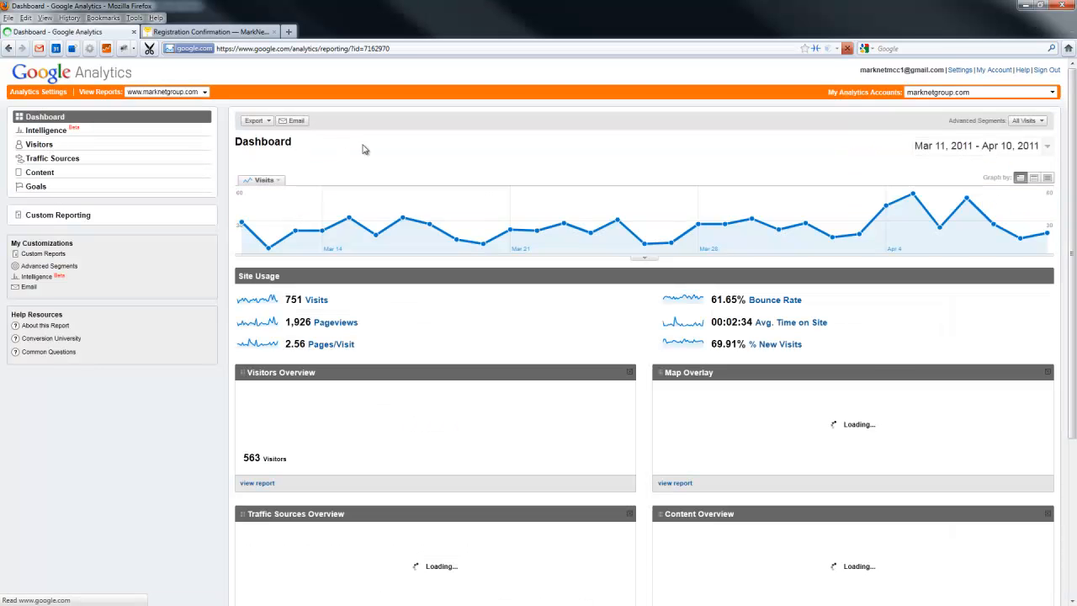
click(37, 190)
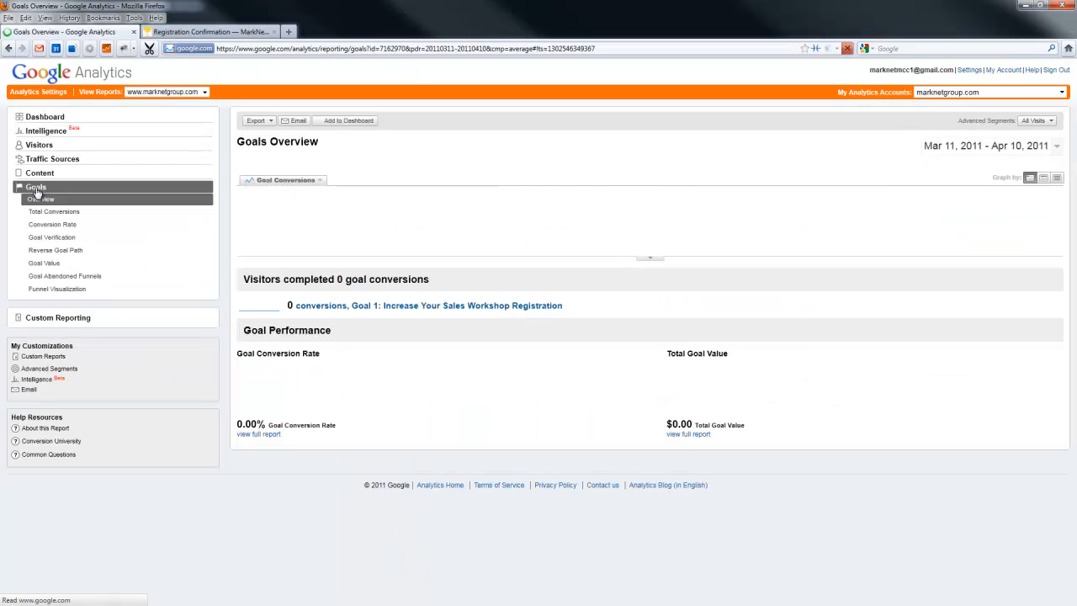
click(1054, 147)
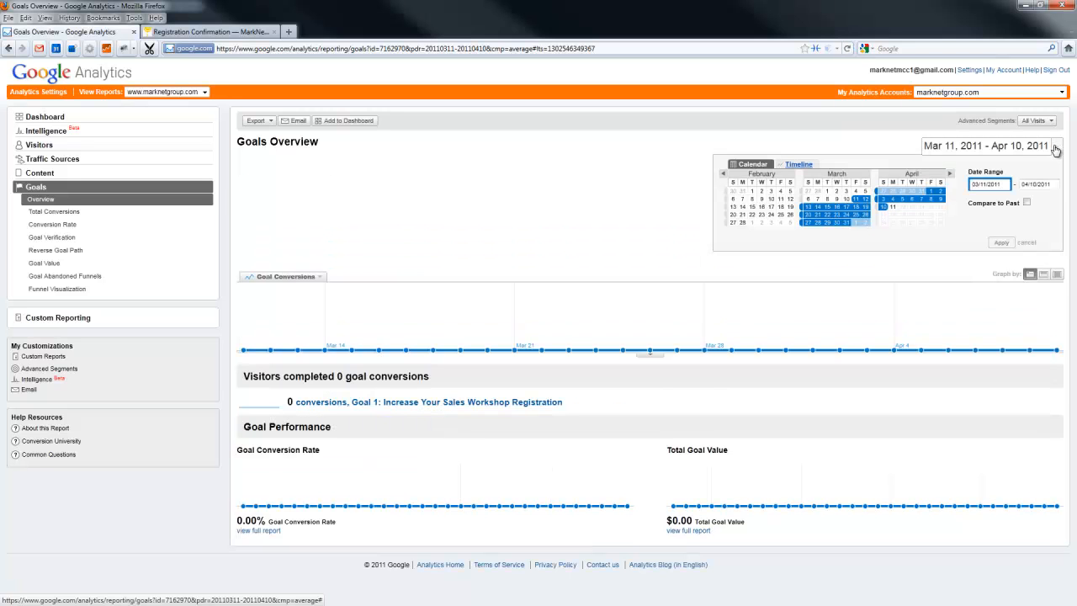
click(893, 207)
click(1001, 243)
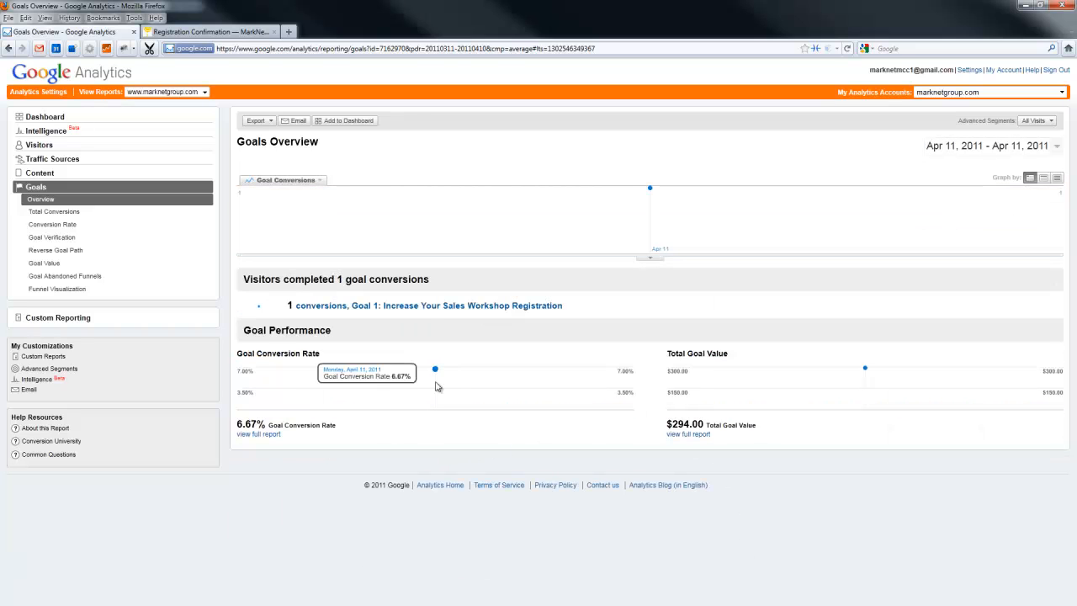
Examine the Goal 1 workshop registration detail along with its total conversions and conversion rate reports
click(425, 308)
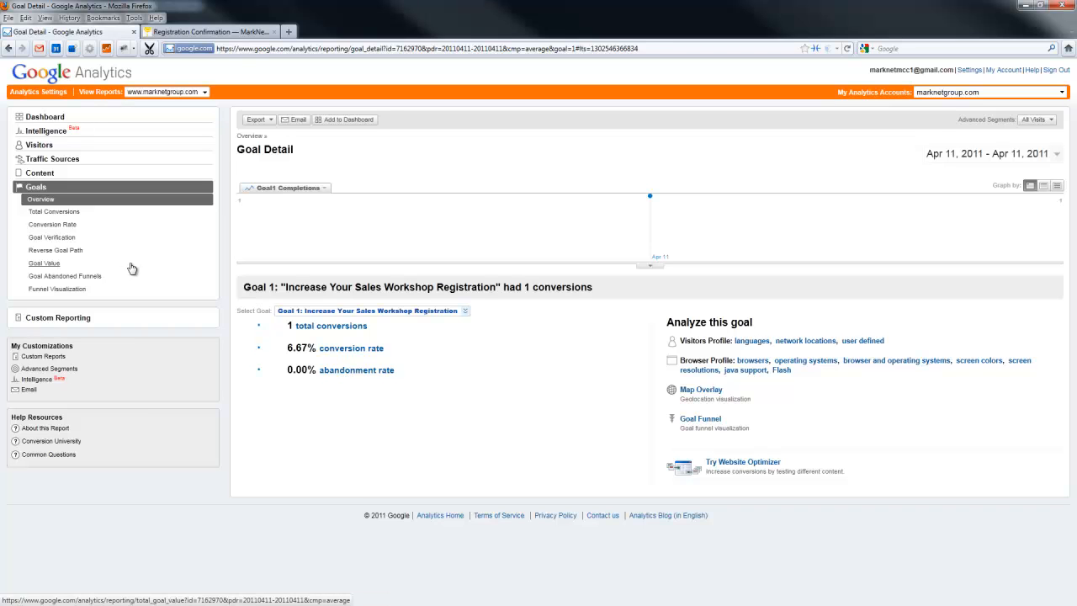
click(47, 215)
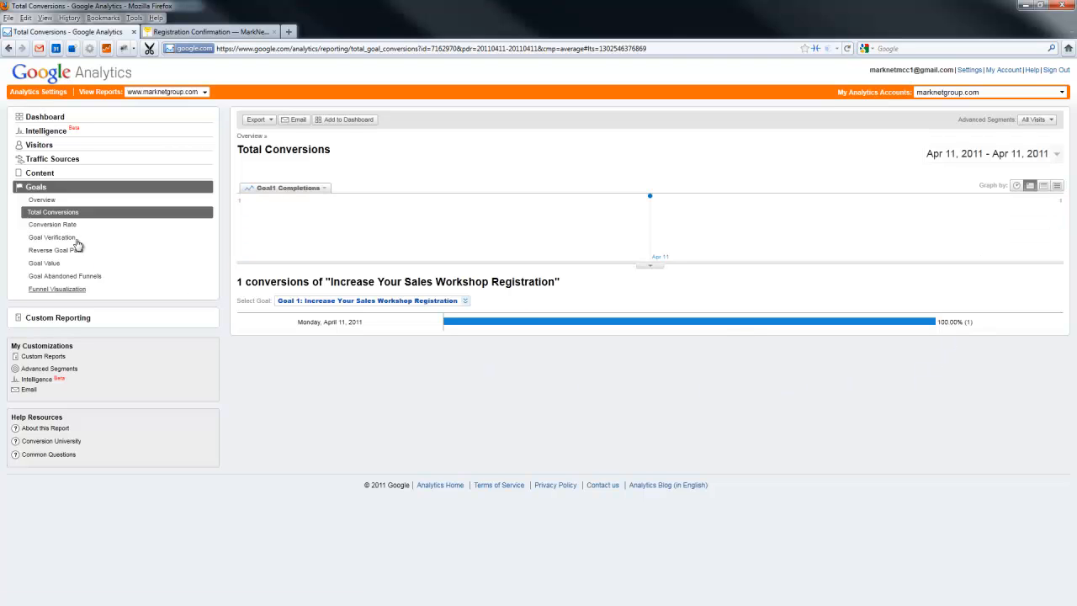
click(50, 226)
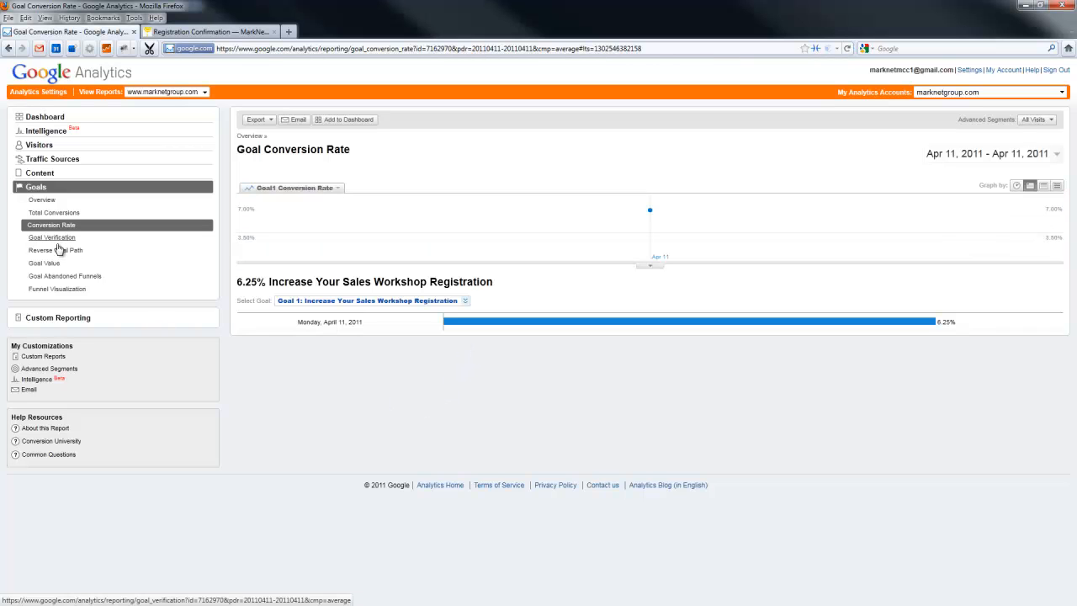
Examine the workshop registration funnel visualization, and return to the Goals overview to check the goal conversion rate
click(56, 289)
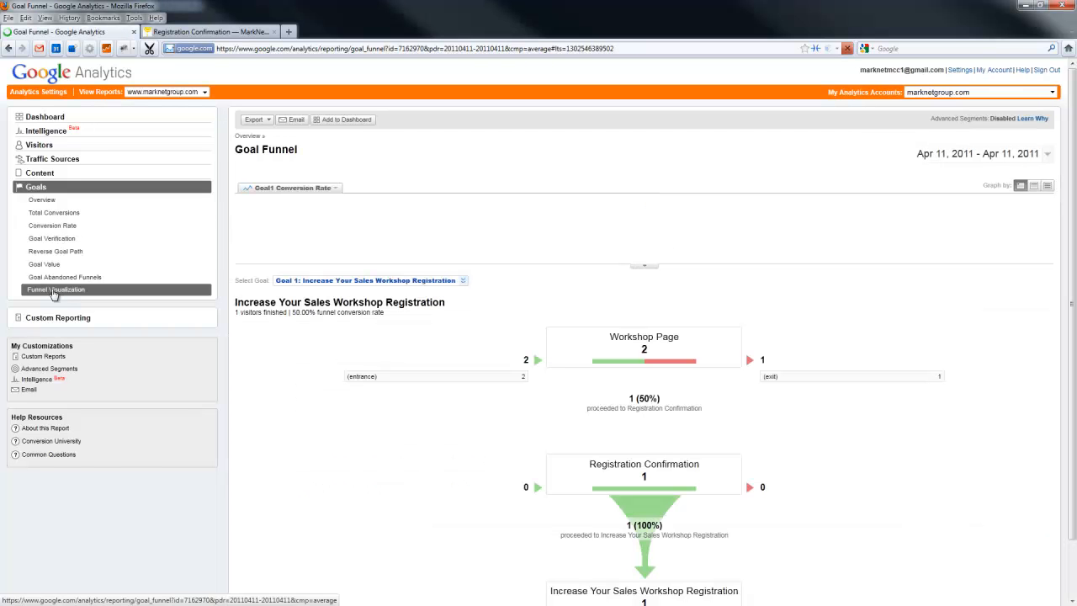
scroll(968, 449, down, 2)
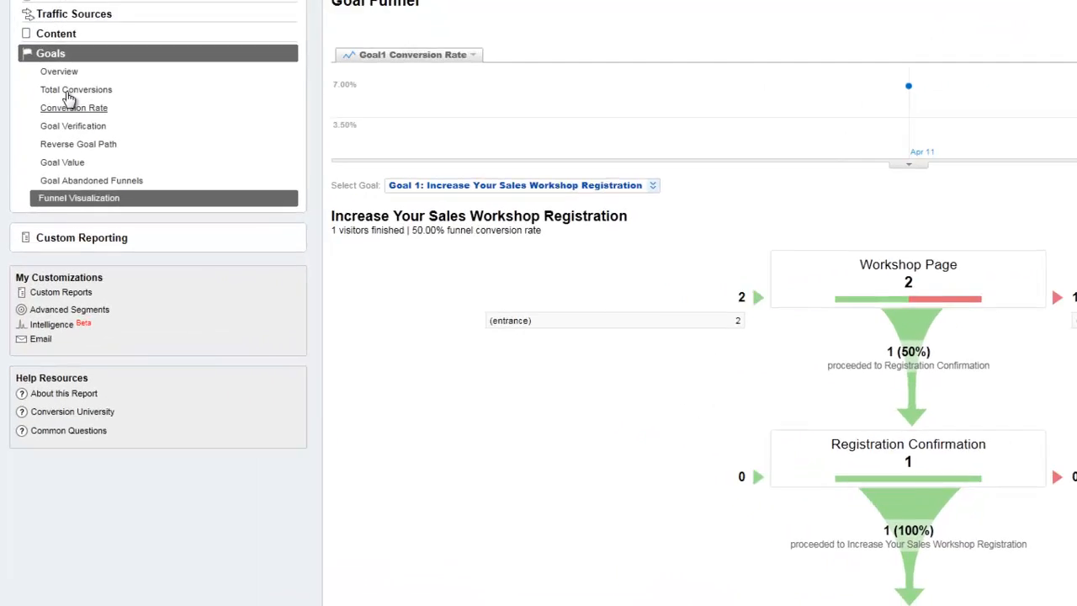
click(64, 58)
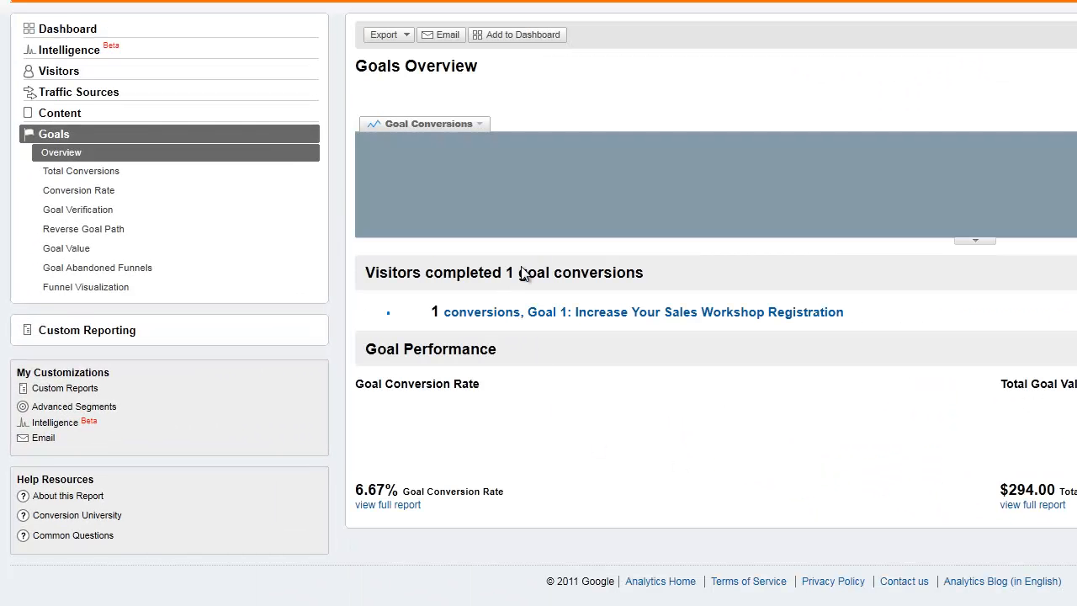
mouse_move(639, 411)
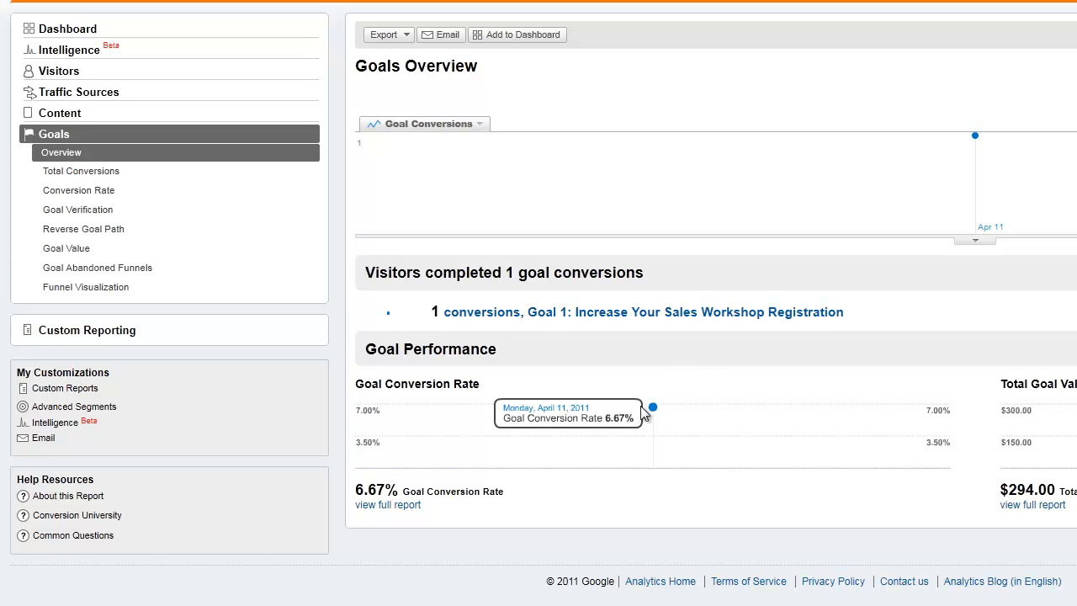